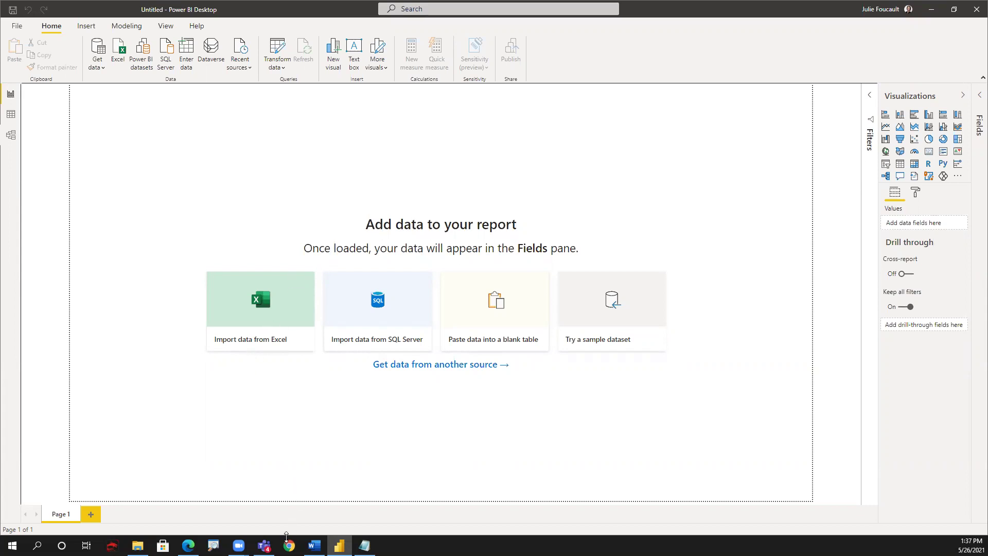
From the Teams Demo on Teams > Budget folder, open Budget2020.xlsx in desktop Excel.
{"action": "mouse_move", "coordinate": [264, 545]}
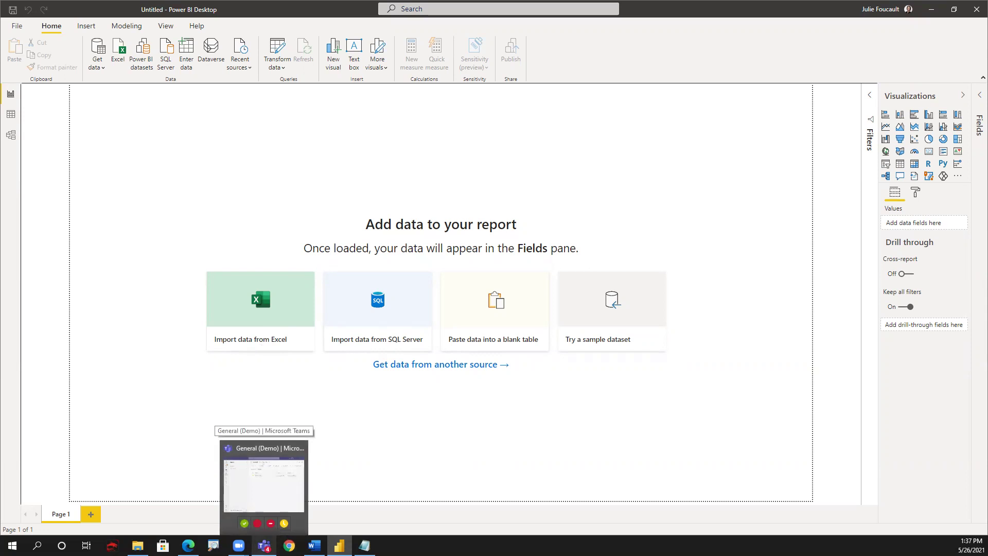
{"action": "left_click", "coordinate": [276, 533]}
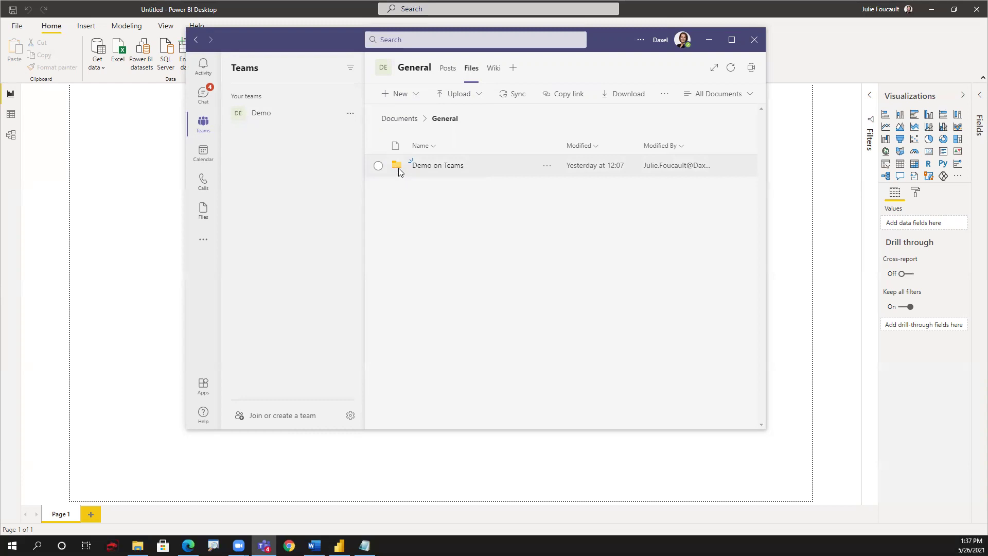
{"action": "left_click", "coordinate": [433, 167]}
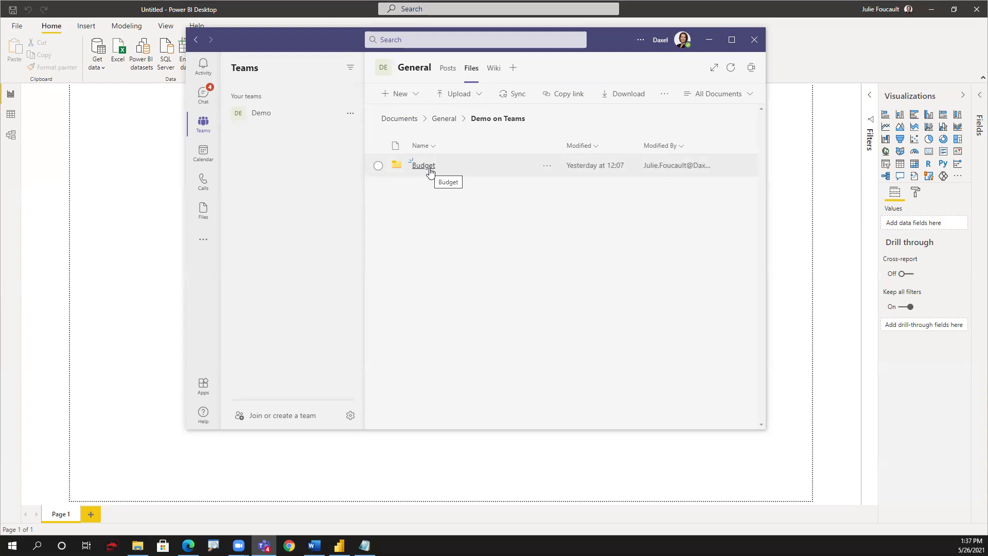
{"action": "left_click", "coordinate": [427, 167]}
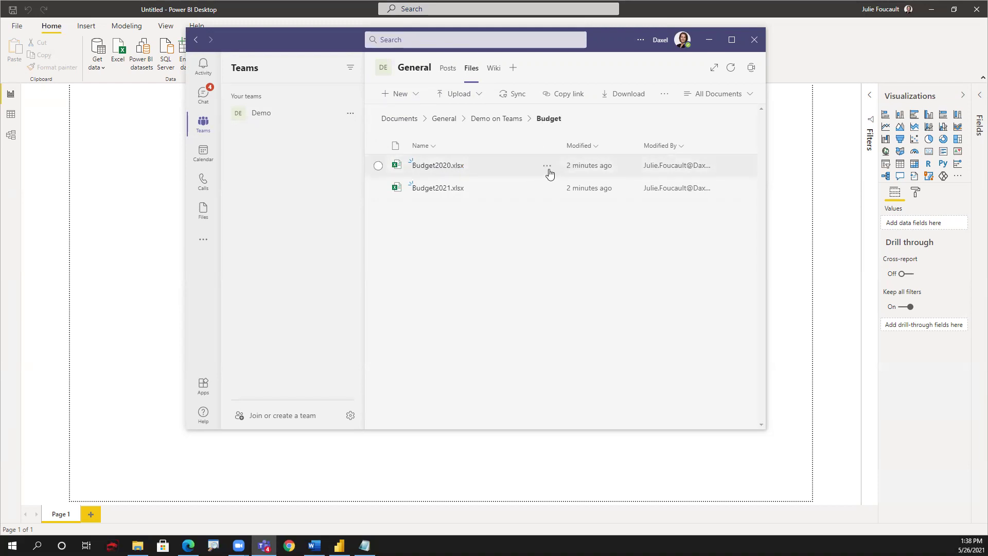
{"action": "left_click", "coordinate": [546, 166]}
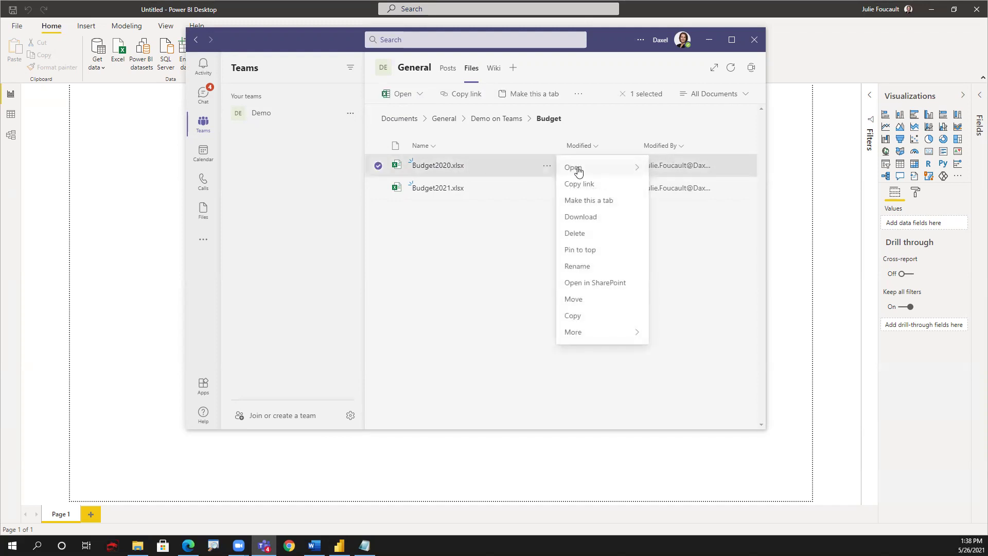
{"action": "mouse_move", "coordinate": [641, 171]}
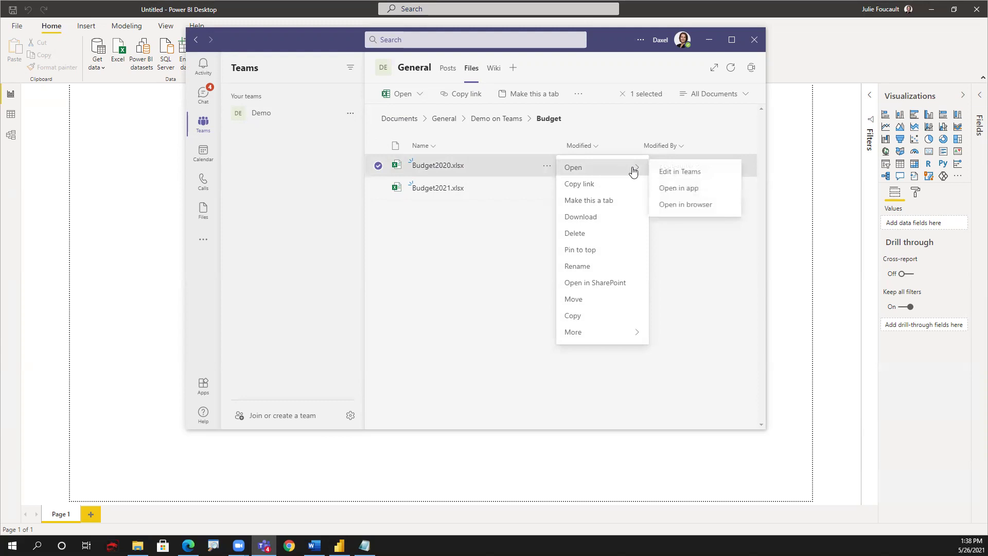
{"action": "left_click", "coordinate": [672, 188]}
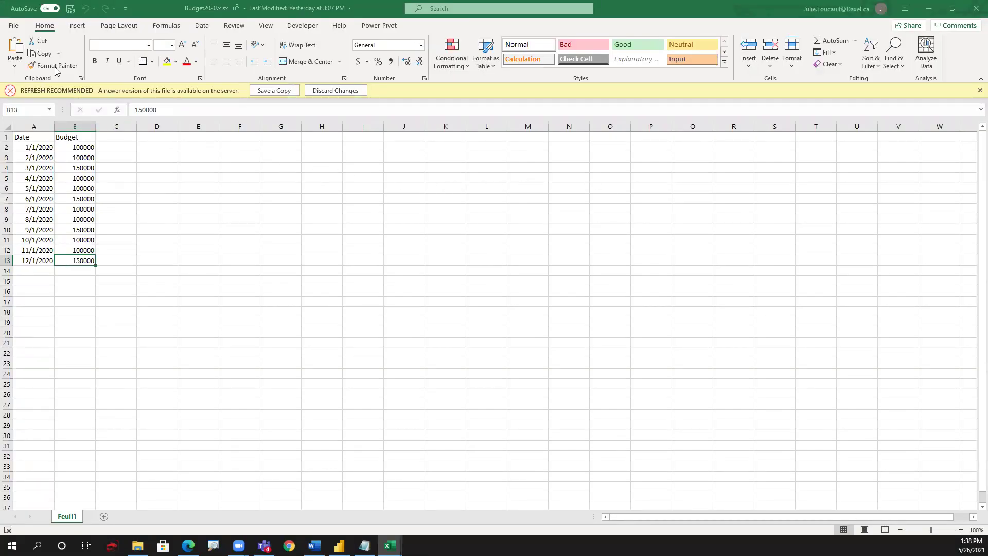
Copy the full file path of Budget2020 from Excel's File > Info page.
{"action": "left_click", "coordinate": [13, 27]}
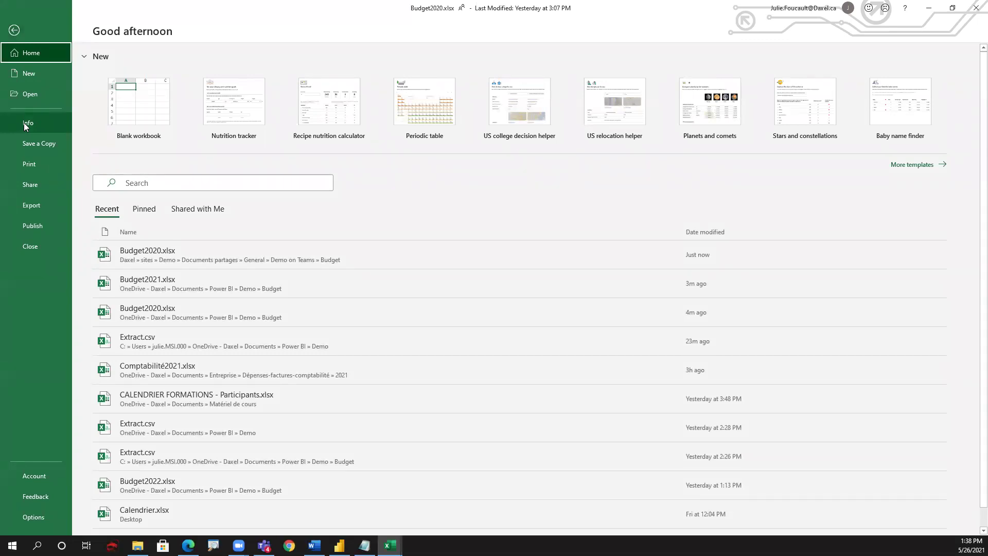
{"action": "left_click", "coordinate": [24, 123]}
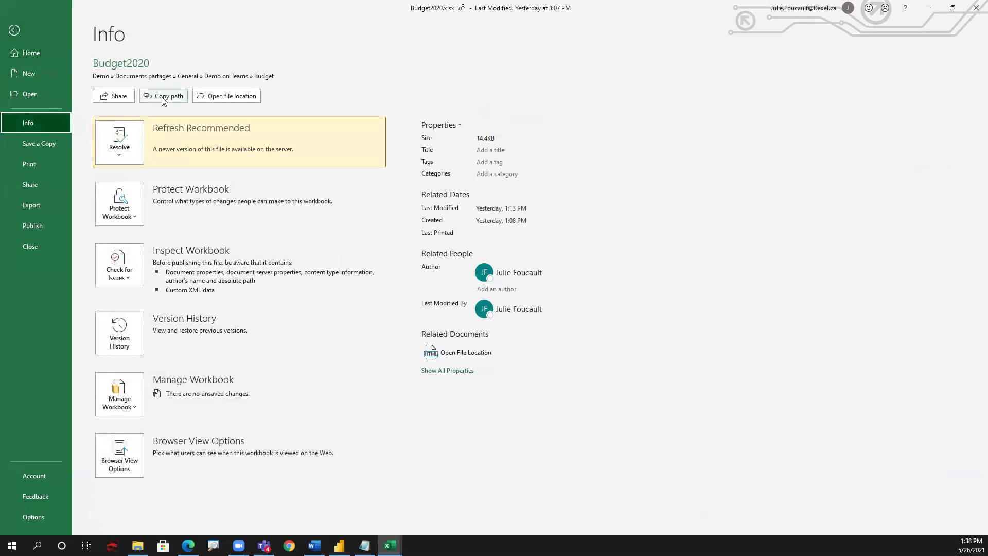
{"action": "left_click", "coordinate": [163, 100]}
Close Excel, paste the Budget2020.xlsx SharePoint link into Notepad, and highlight its Budget/ and sharepoint. parts.
{"action": "left_click", "coordinate": [975, 8]}
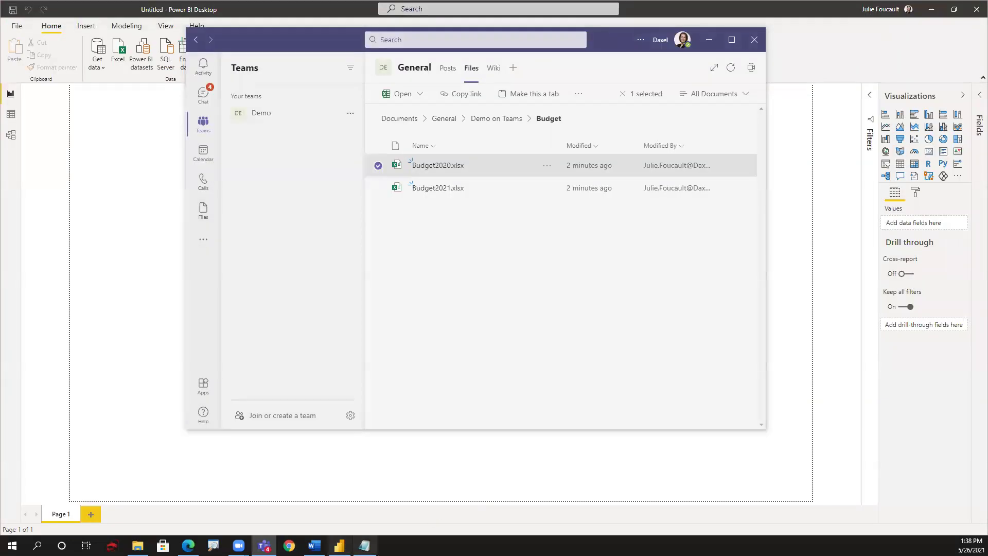
{"action": "left_click", "coordinate": [365, 545]}
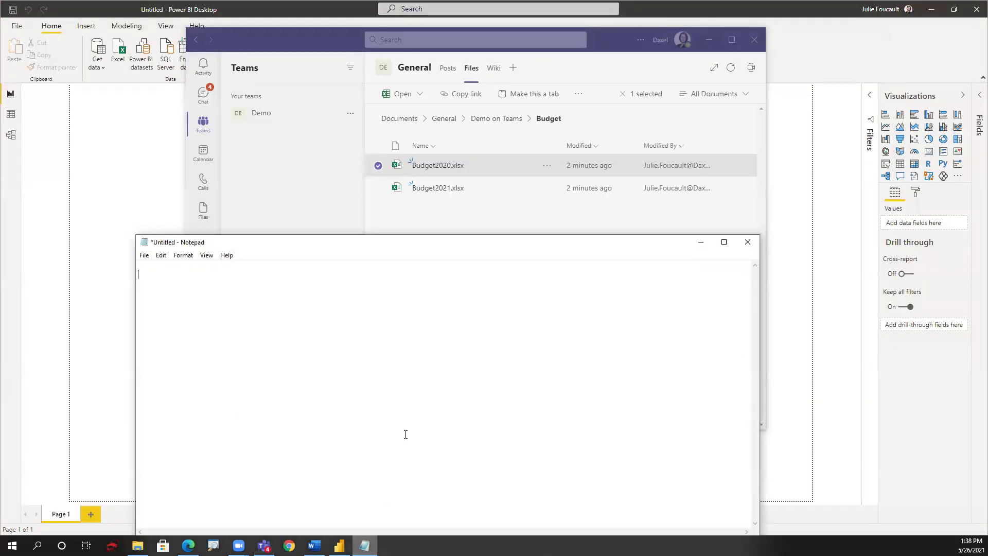
{"action": "type", "text": "https://daxel.sharepoint.com/sites/Demo/Documents%20partages/General/Demo%20on%20Teams/Budget/Budget2020.xlsx?web=1"}
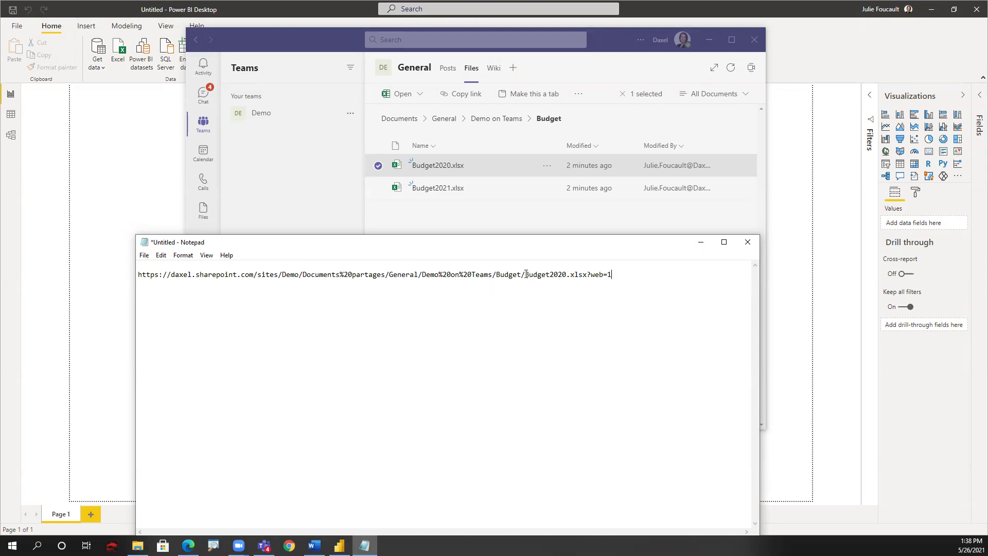
{"action": "left_click_drag", "start_coordinate": [525, 274], "coordinate": [497, 273]}
{"action": "left_click_drag", "start_coordinate": [241, 273], "coordinate": [194, 274]}
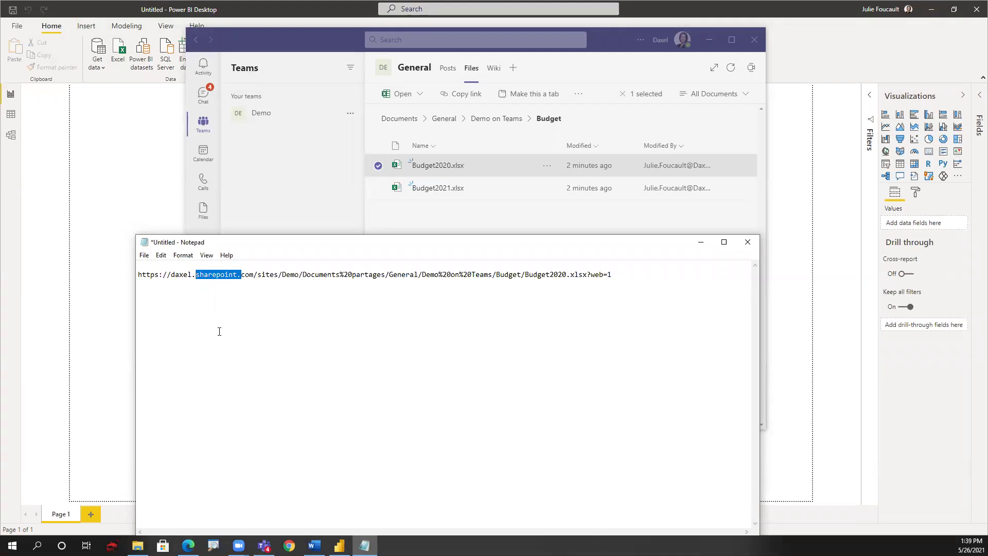
Return to Power BI Desktop, open Transform data's Power Query Editor, and show New Source options.
{"action": "left_click", "coordinate": [67, 235]}
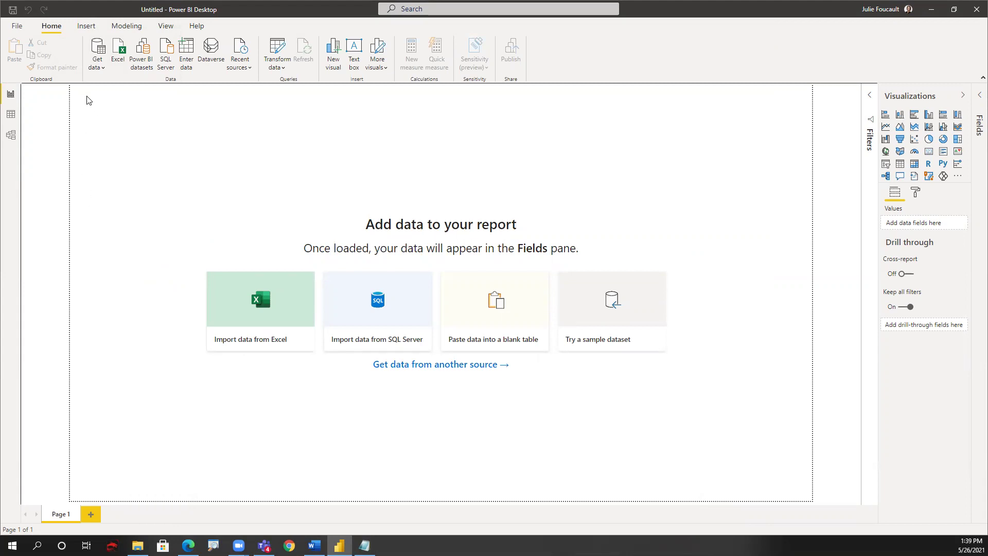
{"action": "left_click", "coordinate": [282, 67]}
{"action": "left_click", "coordinate": [287, 86]}
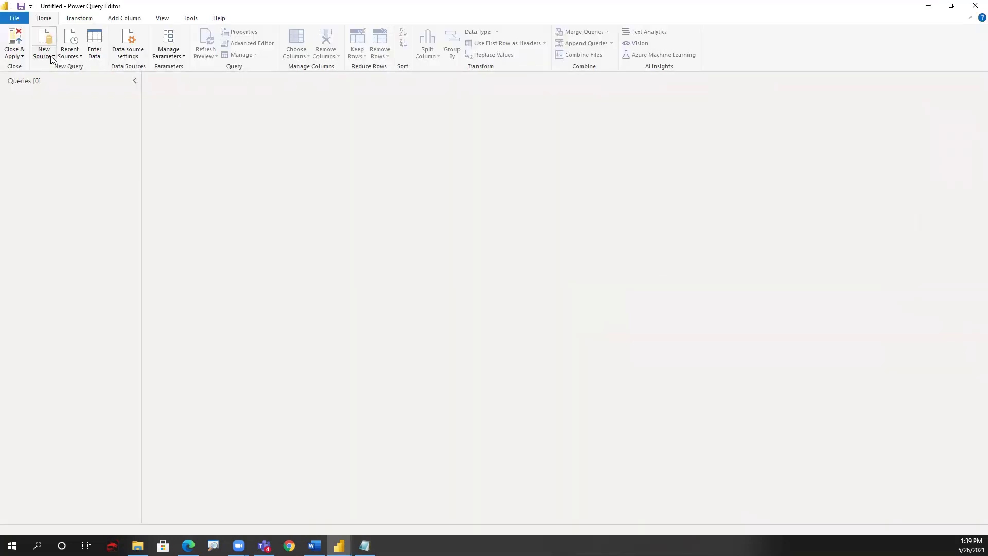
{"action": "left_click", "coordinate": [50, 60]}
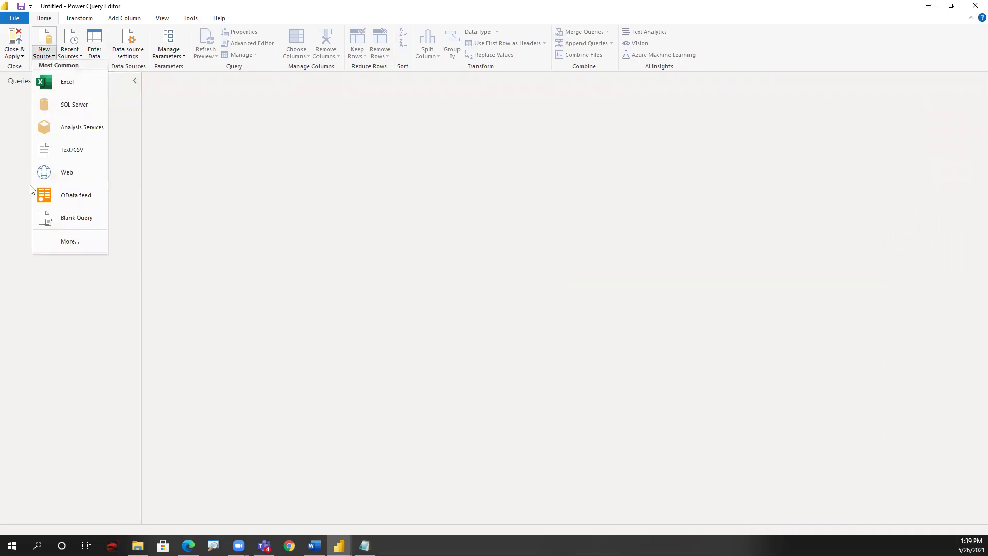
Create a blank query whose formula is = SharePoint.Contents() via IntelliSense.
{"action": "left_click", "coordinate": [51, 217]}
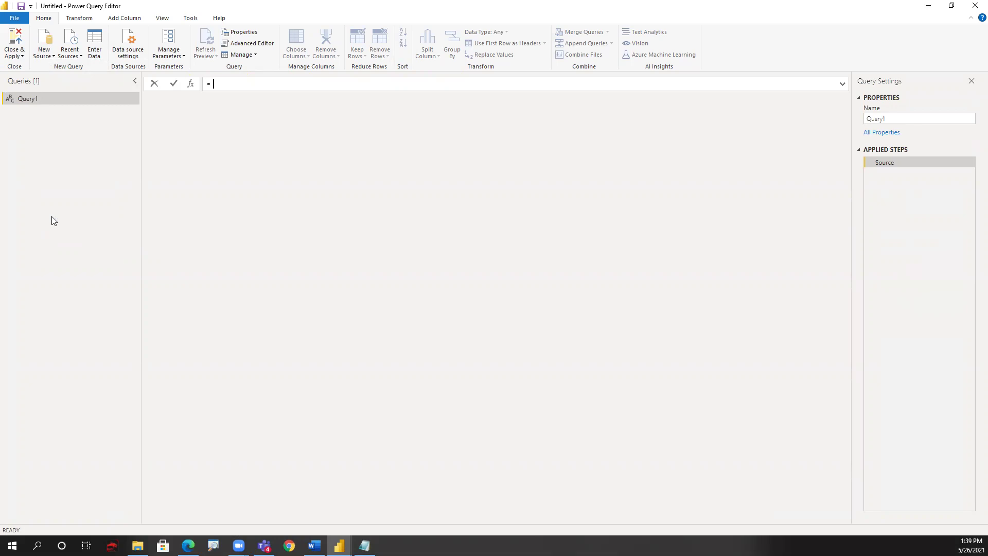
{"action": "type", "text": "share"}
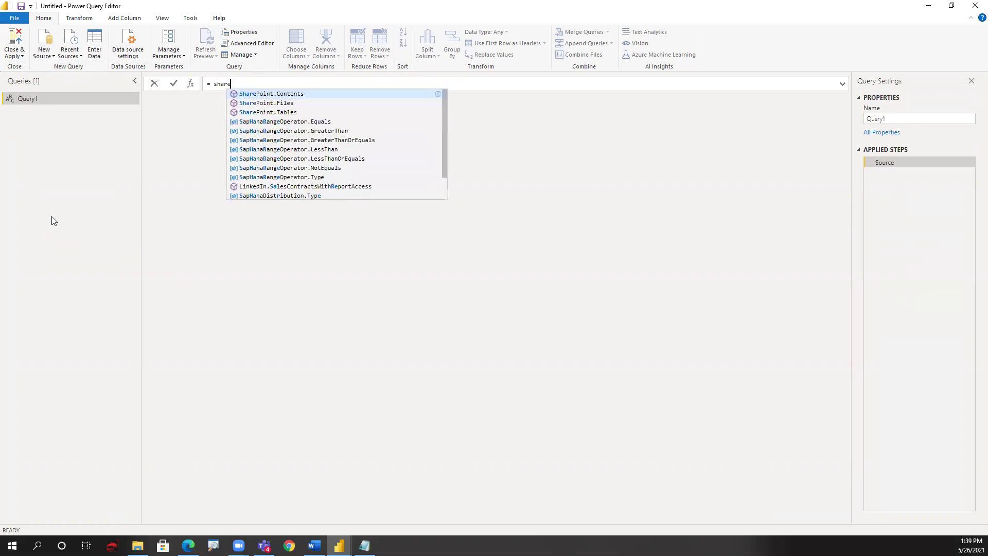
{"action": "left_click", "coordinate": [259, 94]}
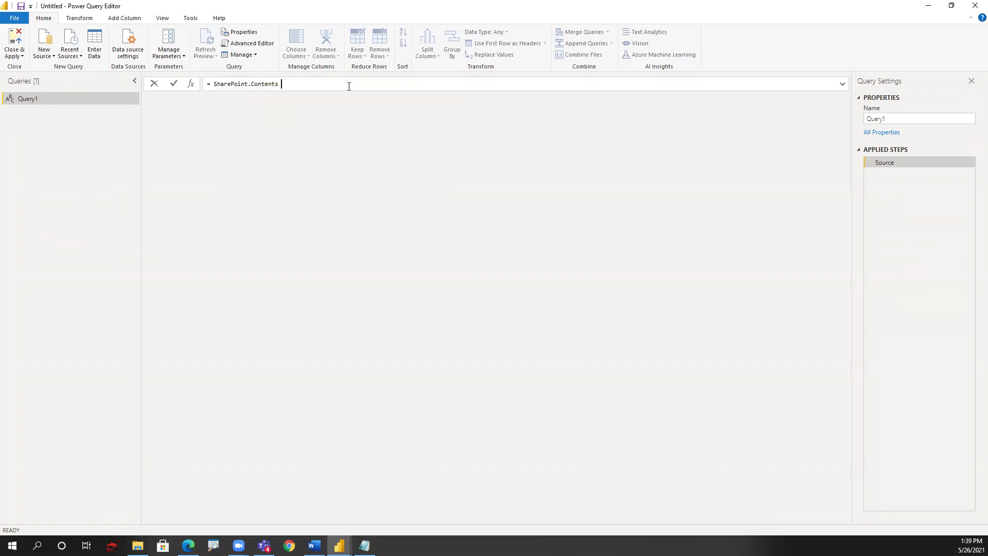
{"action": "type", "text": "("}
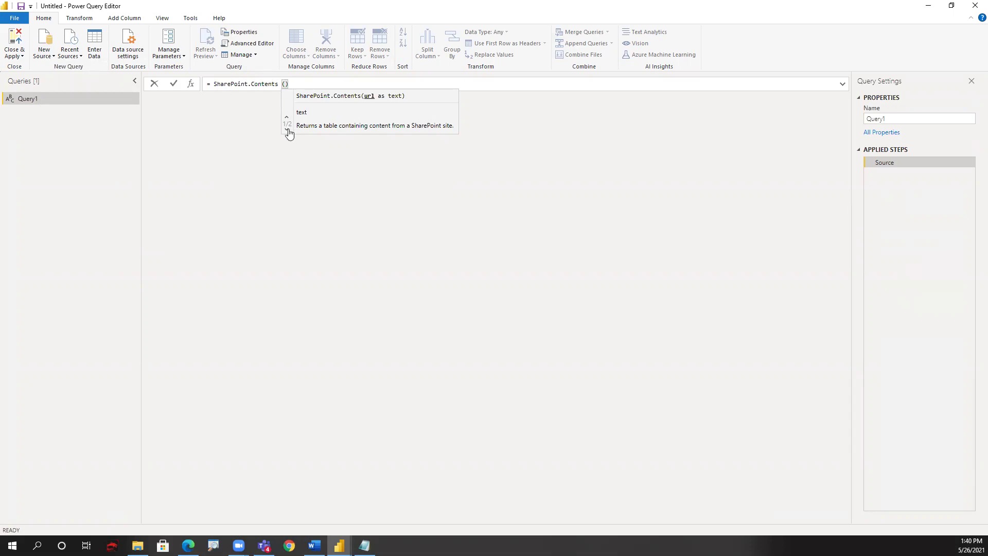
{"action": "key", "text": "Return"}
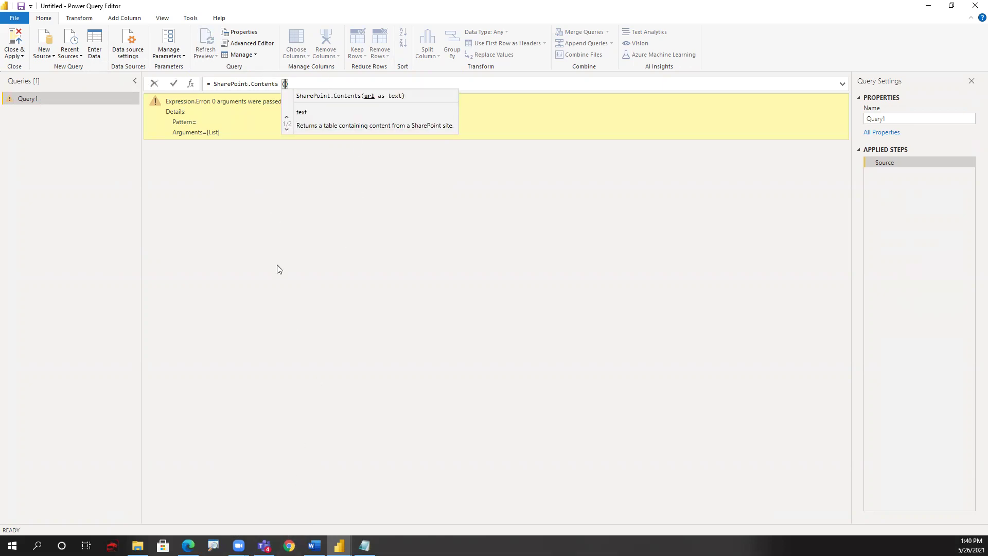
Take the link up to /sites/Demo/ from Notepad and paste it, quoted, inside SharePoint.Contents().
{"action": "mouse_move", "coordinate": [264, 545]}
{"action": "left_click", "coordinate": [364, 545]}
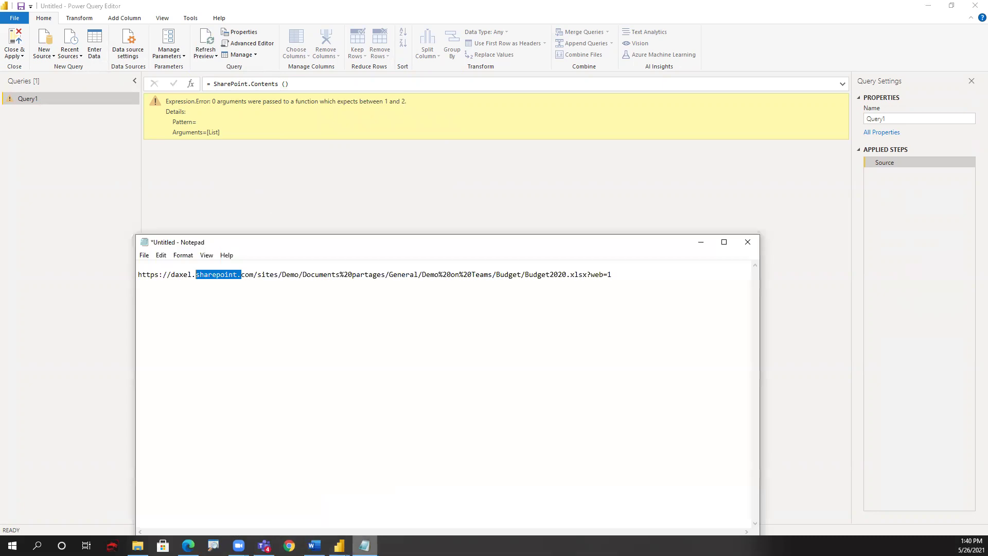
{"action": "left_click", "coordinate": [272, 280]}
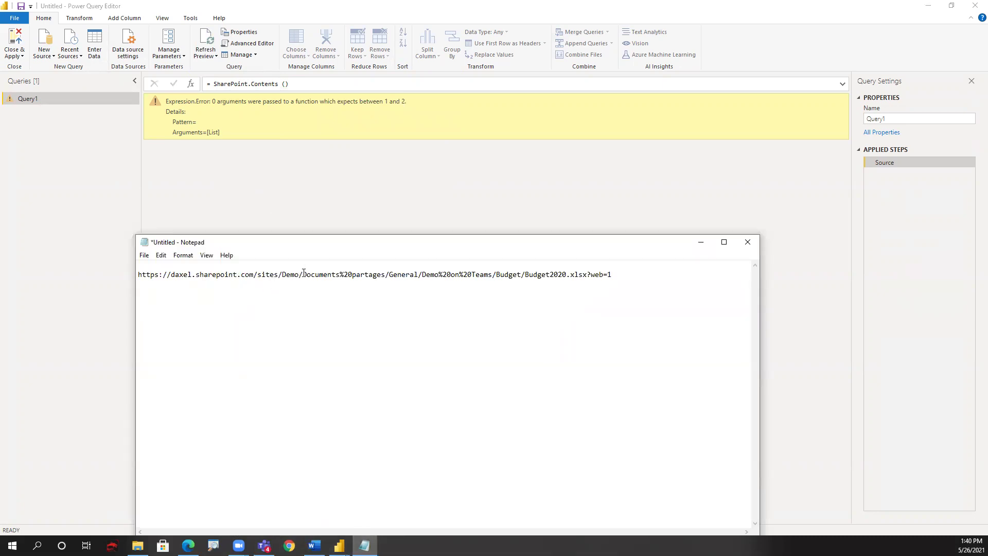
{"action": "left_click_drag", "start_coordinate": [302, 274], "coordinate": [120, 272]}
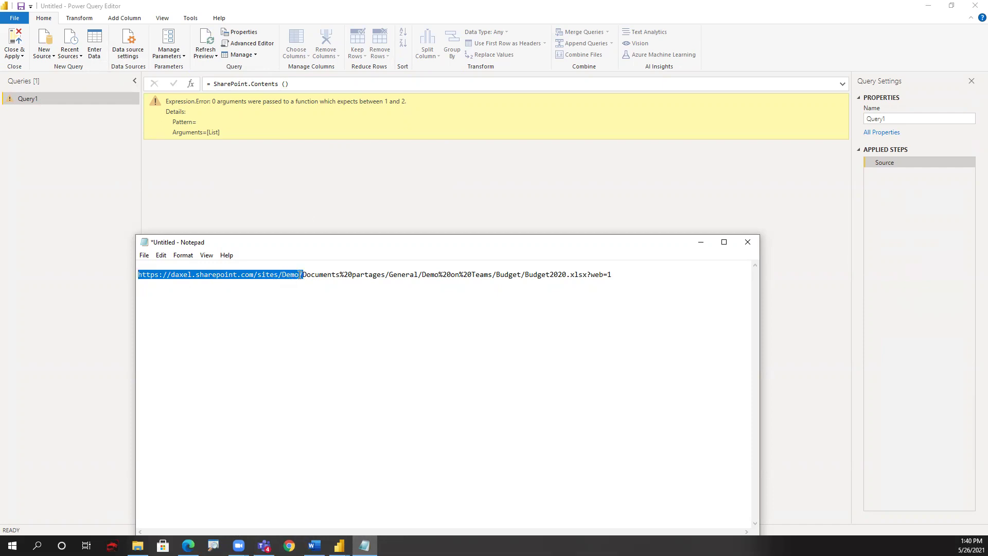
{"action": "left_click_drag", "start_coordinate": [300, 273], "coordinate": [305, 274]}
{"action": "key", "text": "ctrl+c"}
{"action": "left_click", "coordinate": [290, 155]}
{"action": "left_click", "coordinate": [285, 85]}
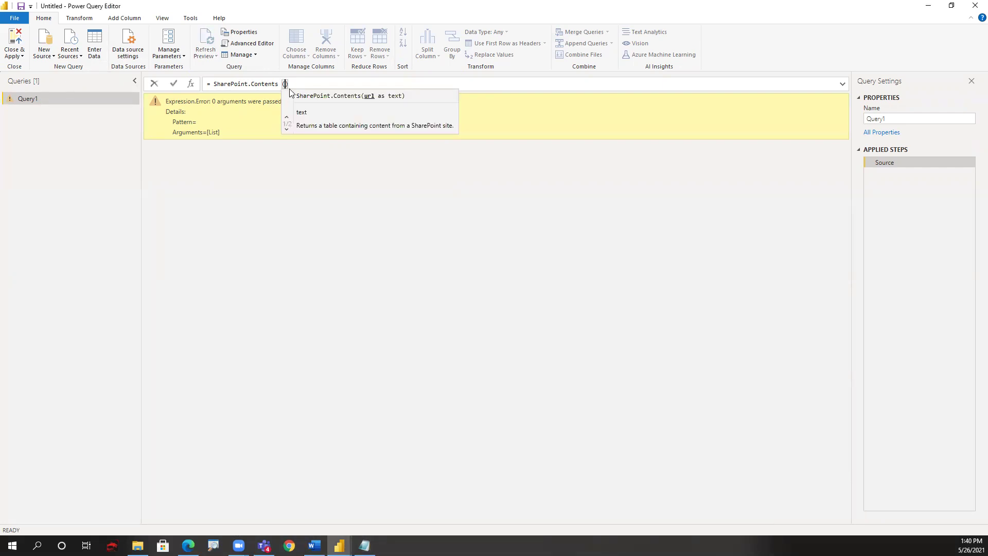
{"action": "type", "text": "\""}
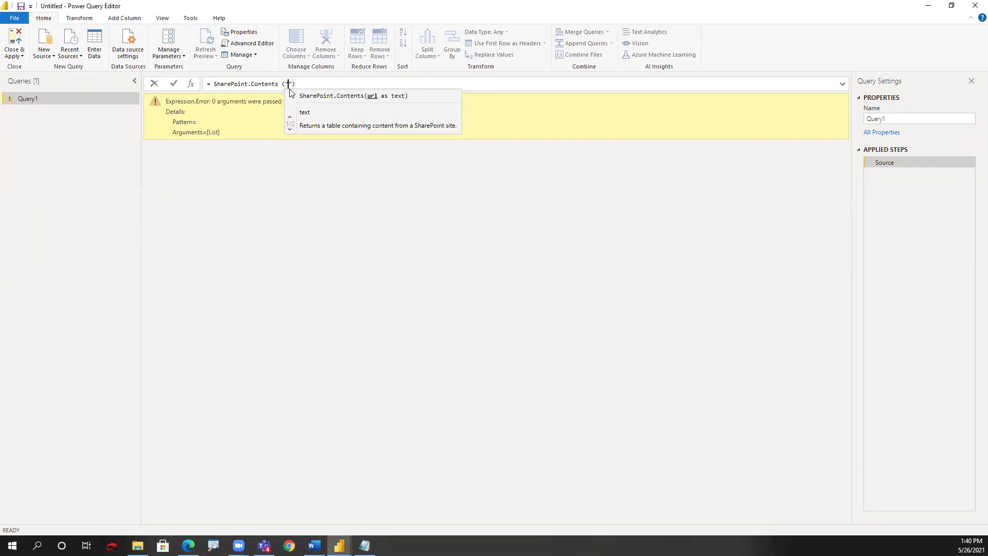
{"action": "key", "text": "ctrl+v"}
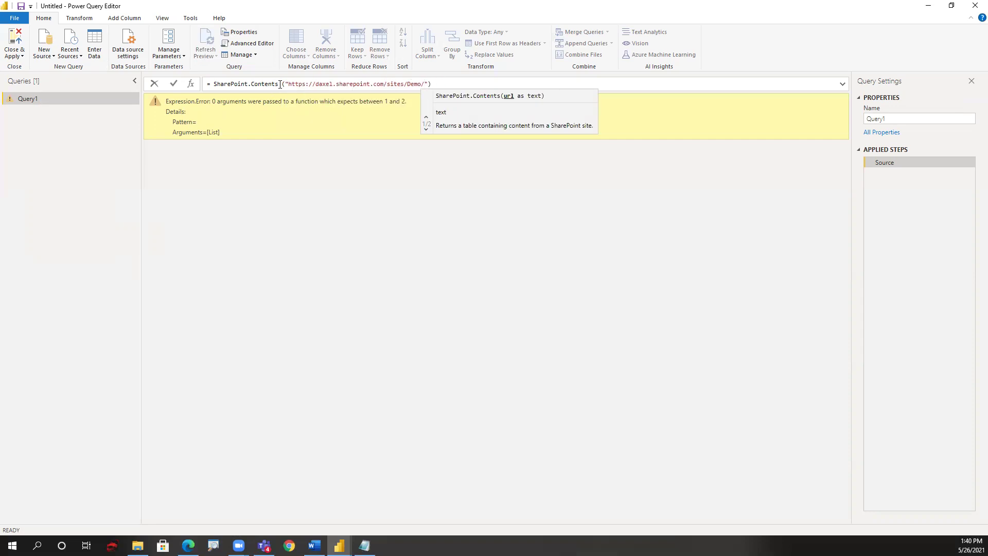
Commit the formula, sign in with the Microsoft work account and password, and connect to the Demo site.
{"action": "left_click", "coordinate": [175, 84]}
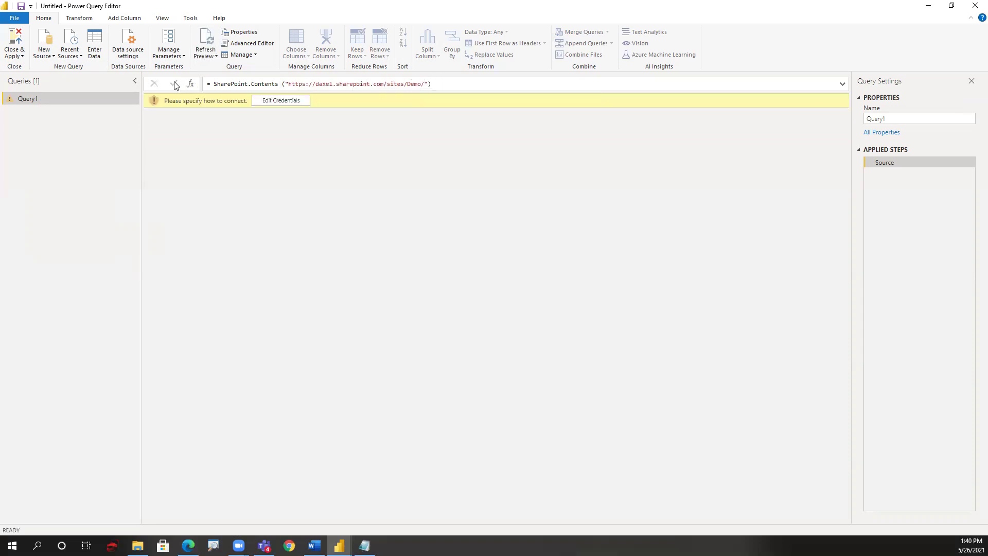
{"action": "left_click", "coordinate": [281, 103]}
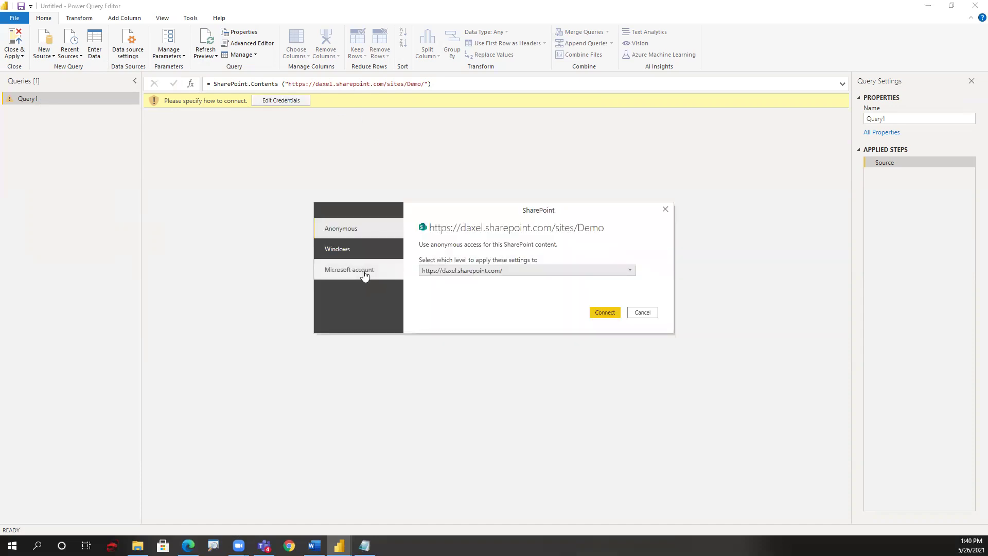
{"action": "left_click", "coordinate": [364, 273]}
{"action": "left_click", "coordinate": [430, 262]}
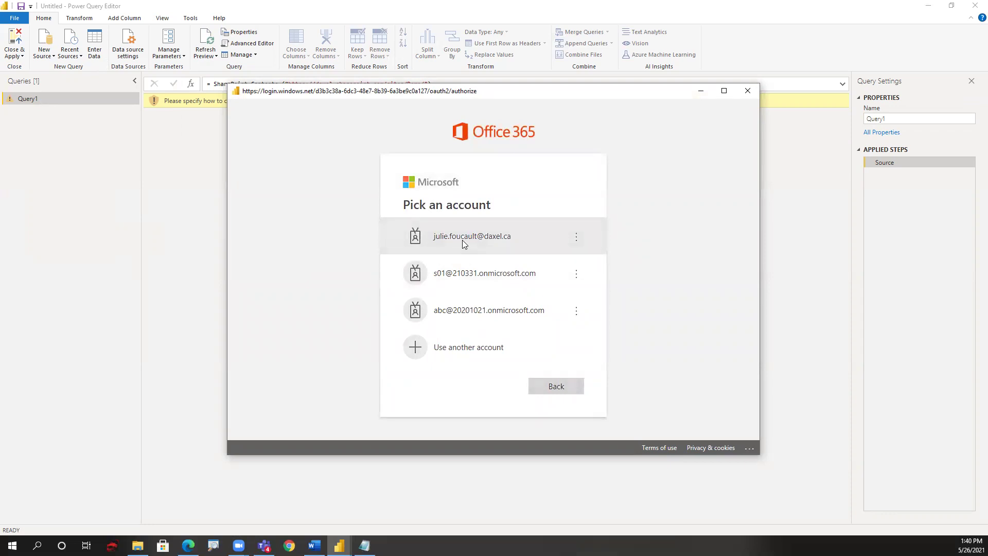
{"action": "left_click", "coordinate": [463, 242]}
{"action": "type", "text": "•••••••••••••"}
{"action": "left_click", "coordinate": [564, 343]}
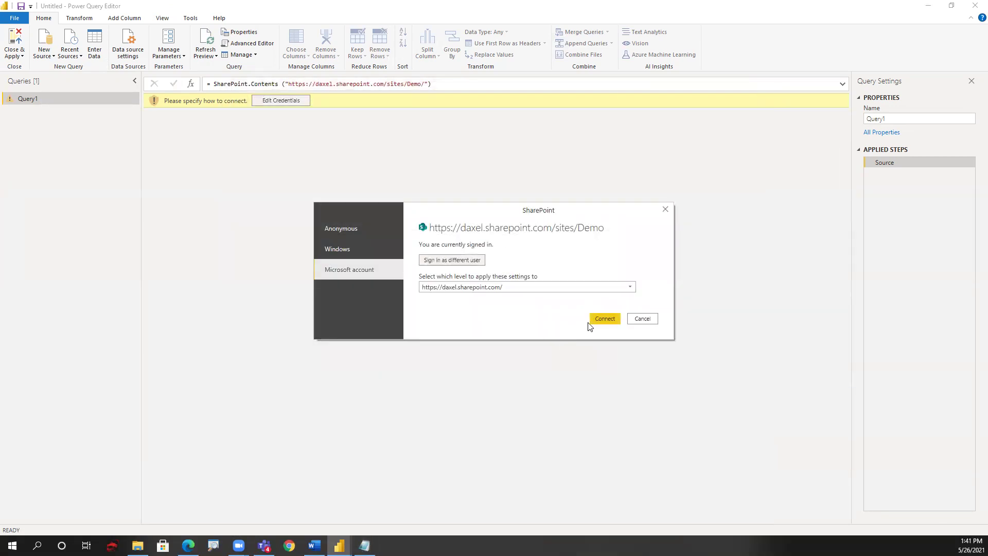
{"action": "left_click", "coordinate": [597, 319]}
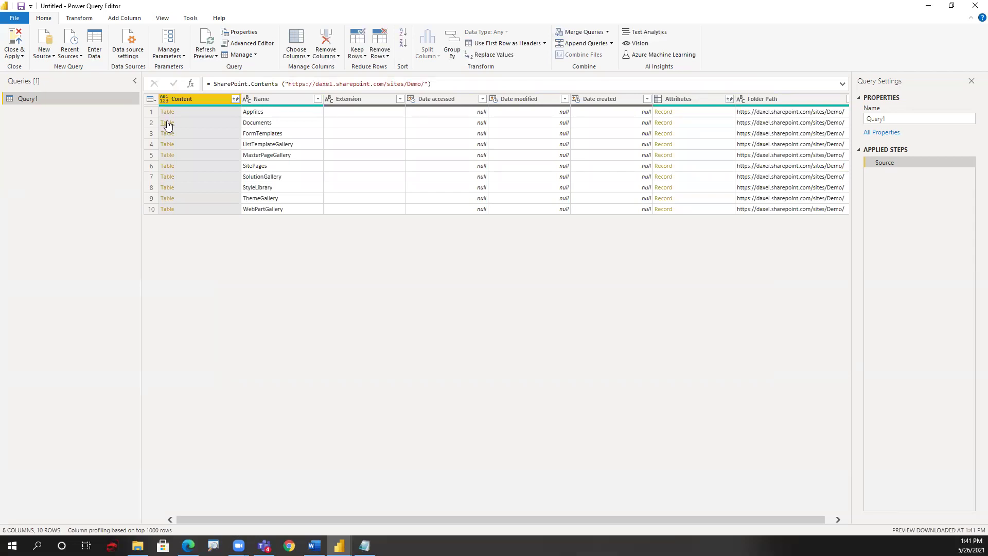
Drill into the Documents library's Table, then into the General folder's Table.
{"action": "left_click", "coordinate": [169, 125]}
{"action": "left_click", "coordinate": [168, 124]}
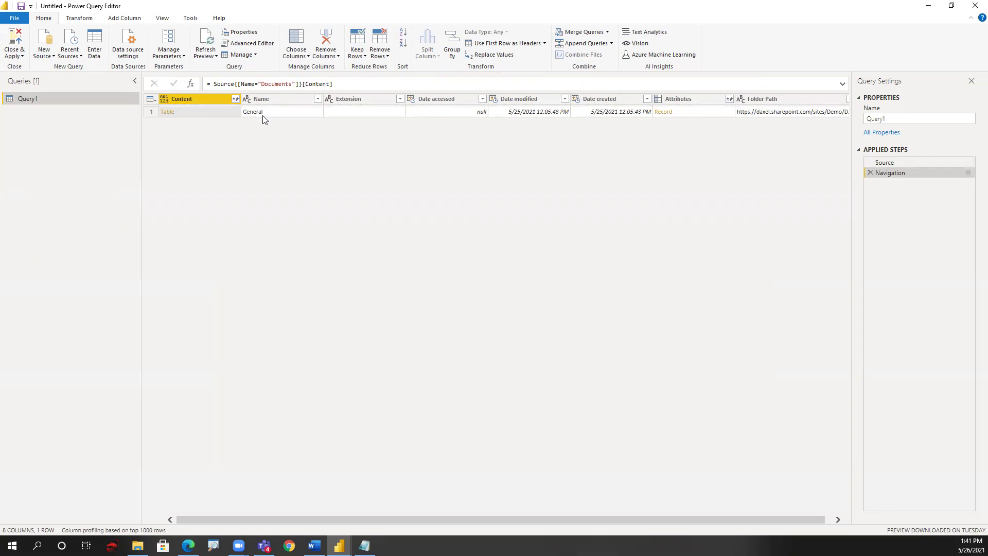
{"action": "left_click", "coordinate": [167, 116]}
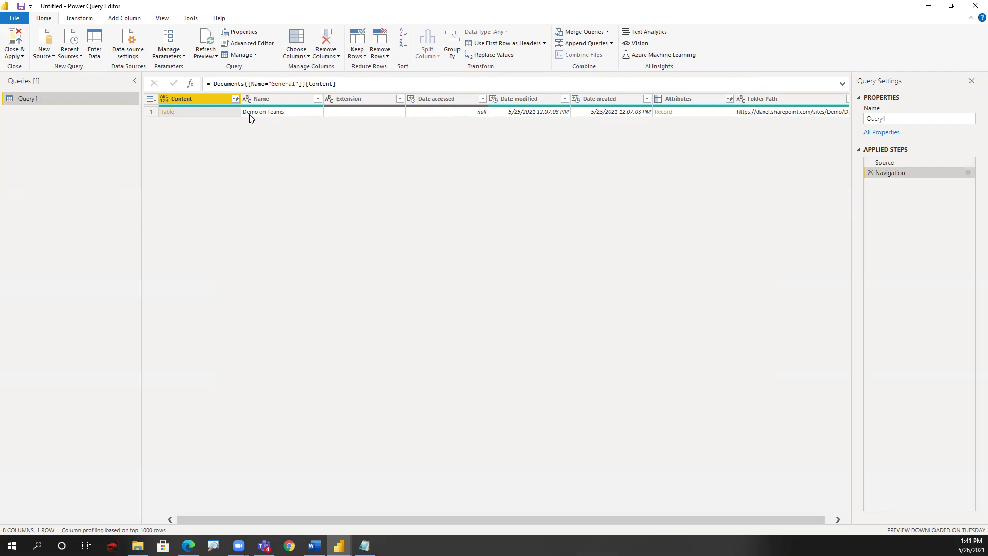
Check the Demo on Teams path in Notepad, then drill into Demo on Teams and Budget.
{"action": "left_click", "coordinate": [364, 545]}
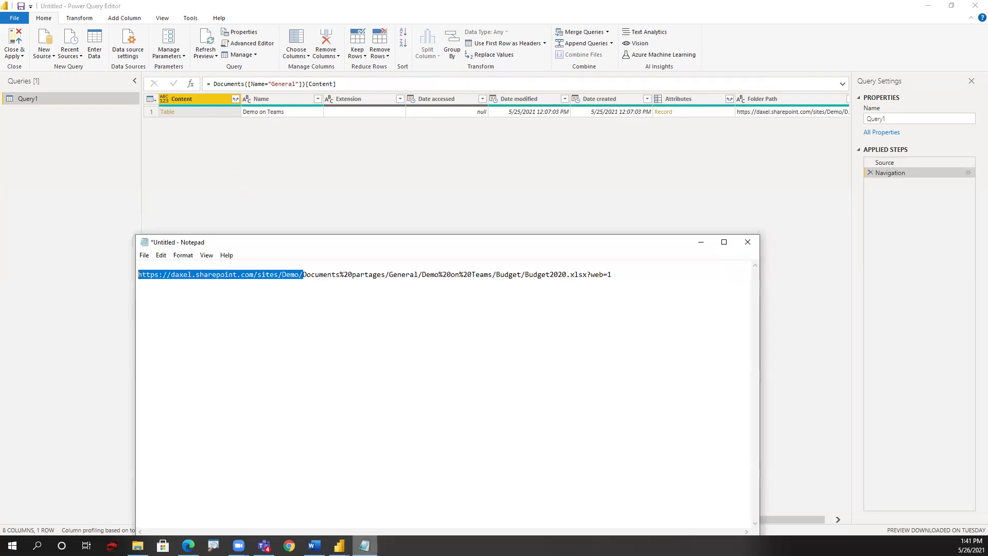
{"action": "left_click_drag", "start_coordinate": [521, 275], "coordinate": [423, 274]}
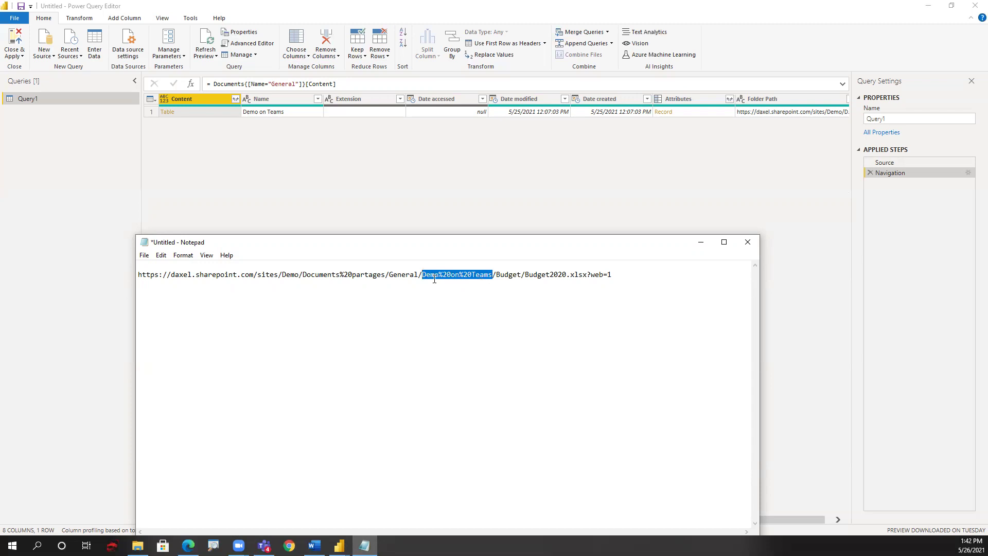
{"action": "left_click", "coordinate": [262, 184]}
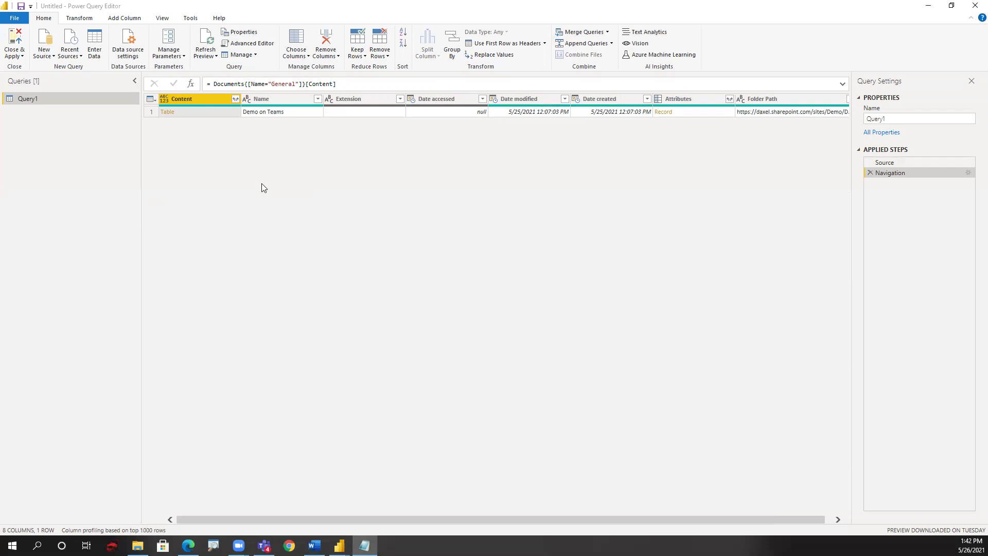
{"action": "left_click", "coordinate": [167, 113]}
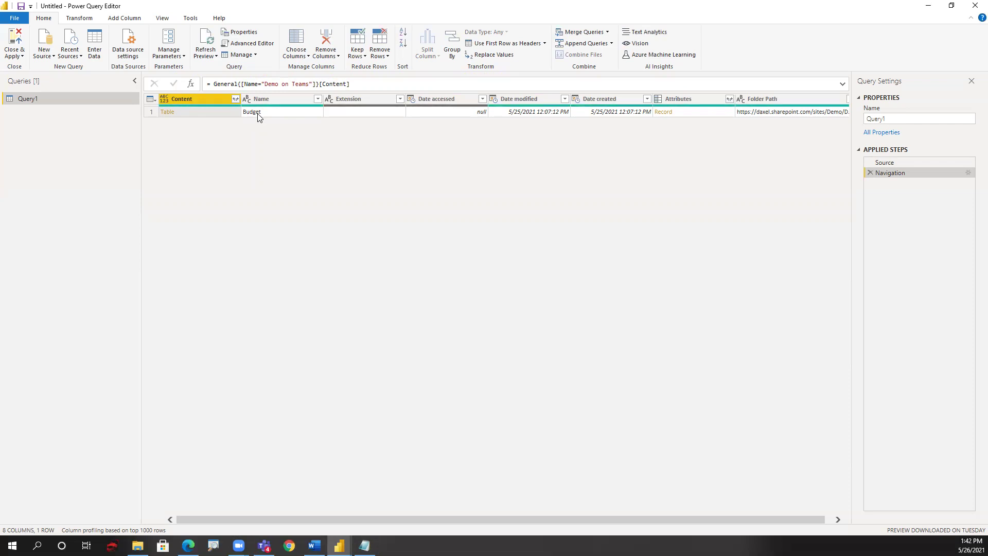
{"action": "left_click", "coordinate": [167, 115]}
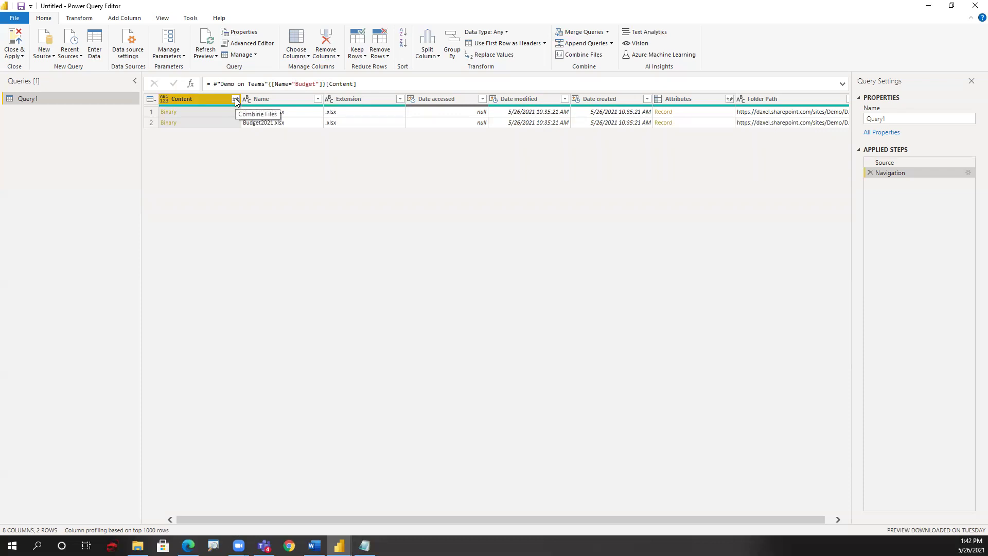
Combine the Budget folder's files, choosing Sheet1 as the object to extract.
{"action": "left_click", "coordinate": [235, 98]}
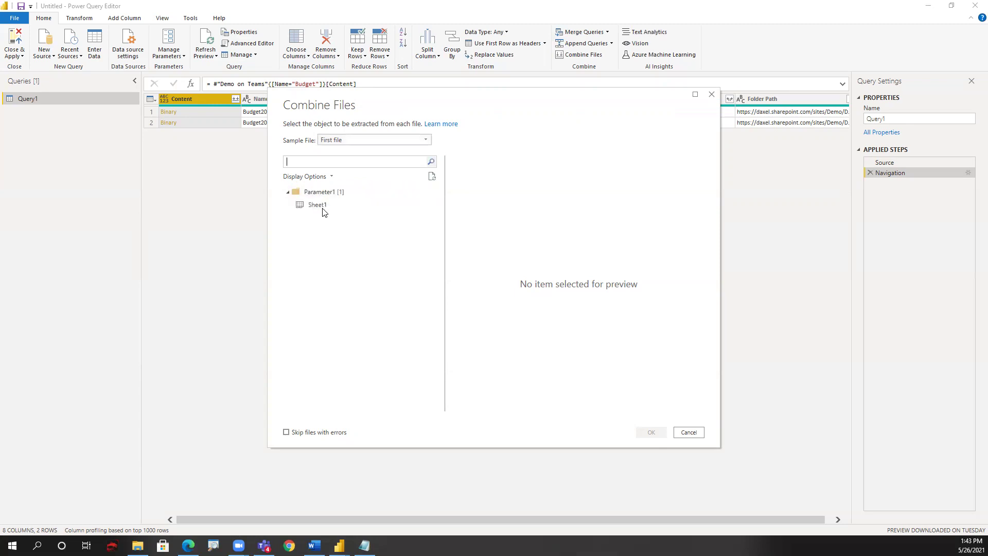
{"action": "left_click", "coordinate": [321, 207]}
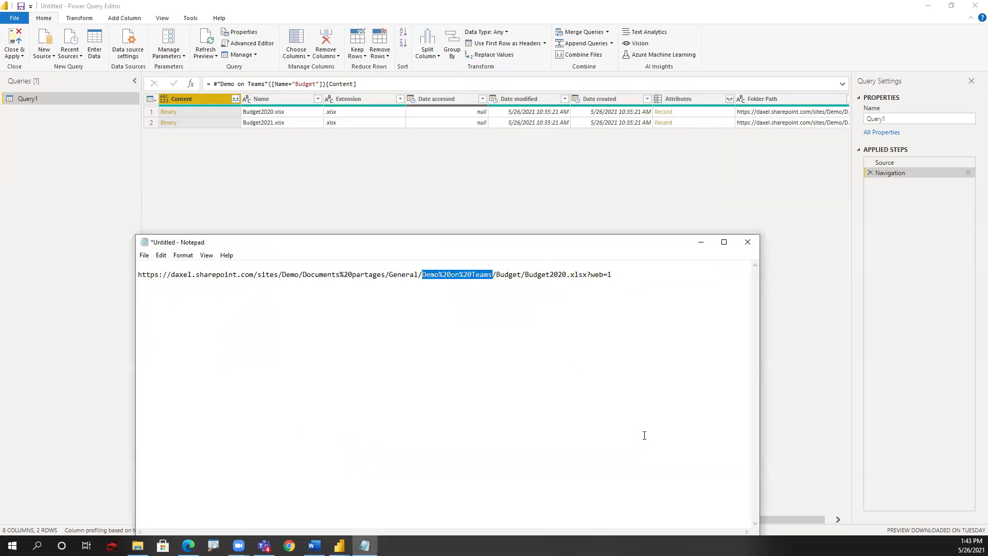
Combine Budget2020 and Budget2021 using Sheet1, loading 24 rows of Source.Name, Date and Budget into Query1.
{"action": "left_click", "coordinate": [781, 371]}
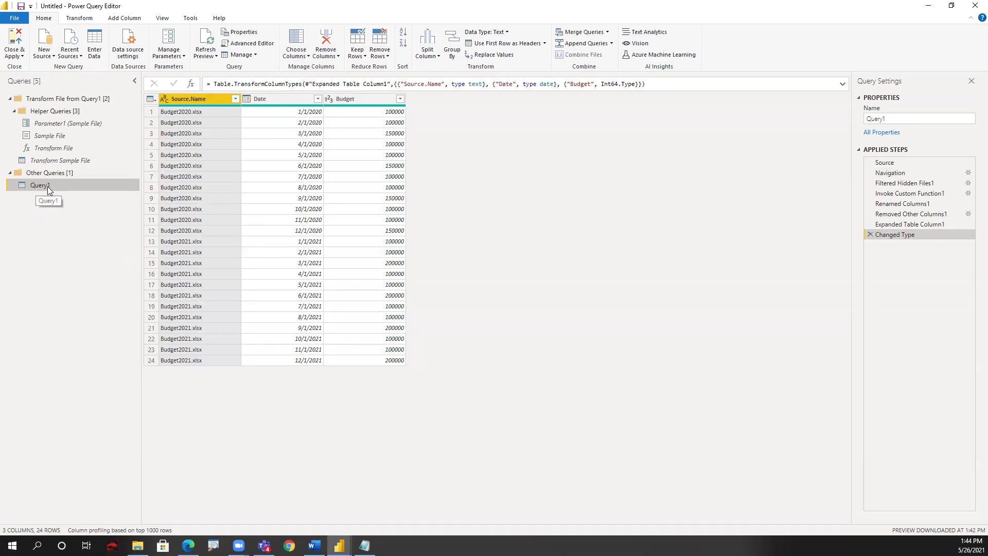
{"action": "left_click", "coordinate": [9, 100]}
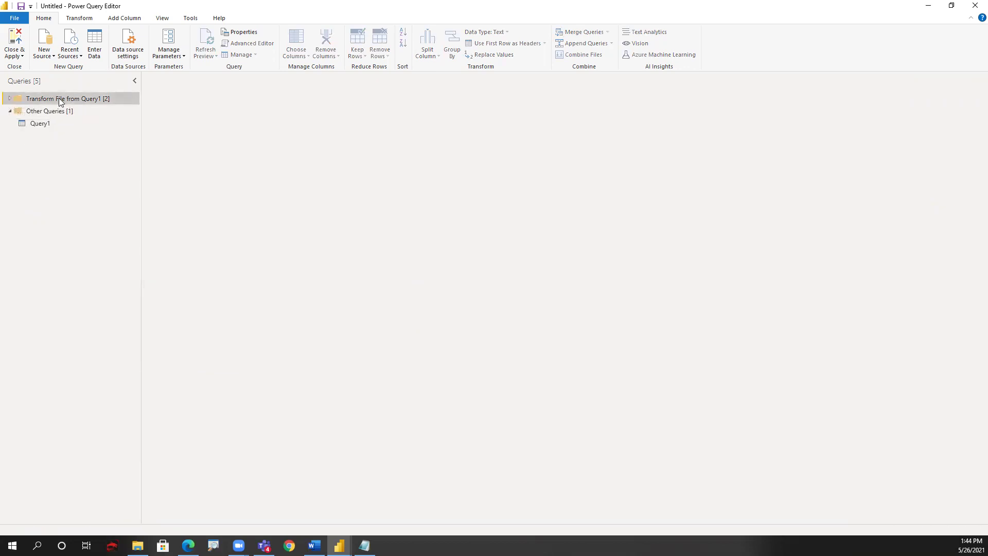
{"action": "left_click", "coordinate": [10, 98]}
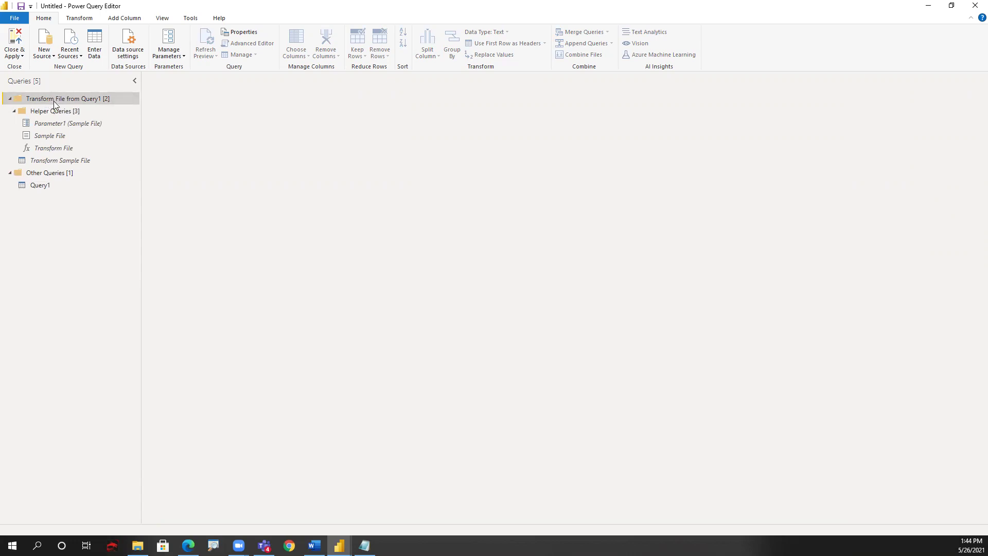
{"action": "left_click", "coordinate": [57, 162]}
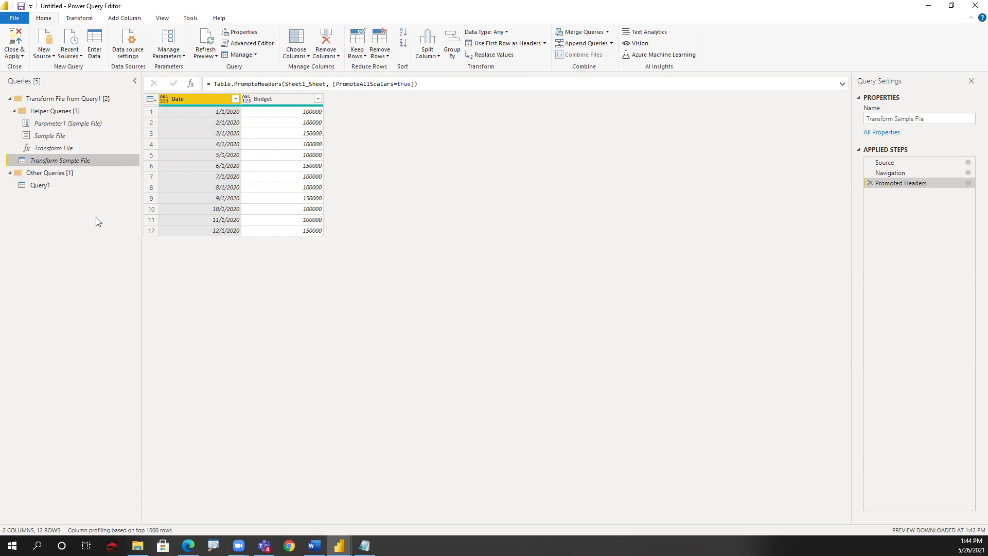
{"action": "left_click", "coordinate": [51, 185]}
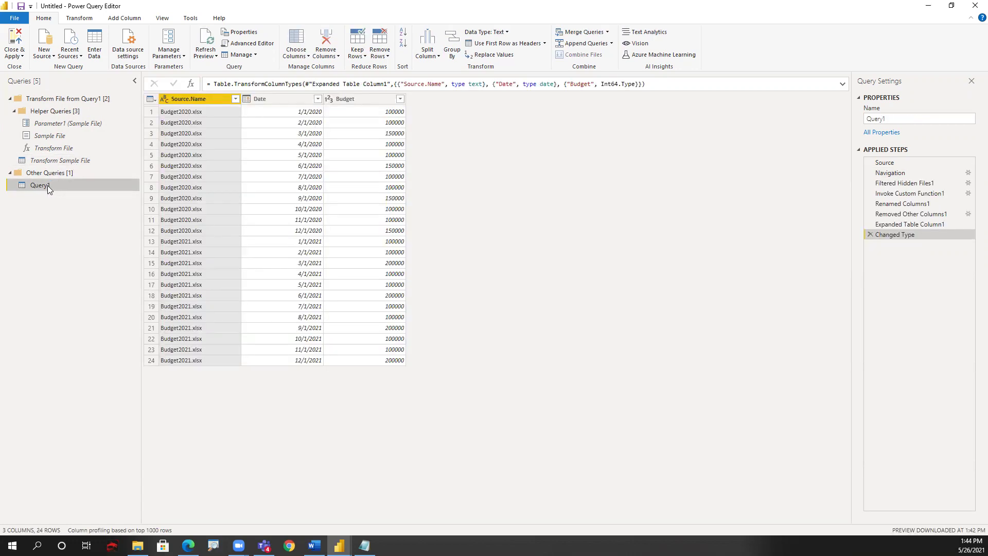